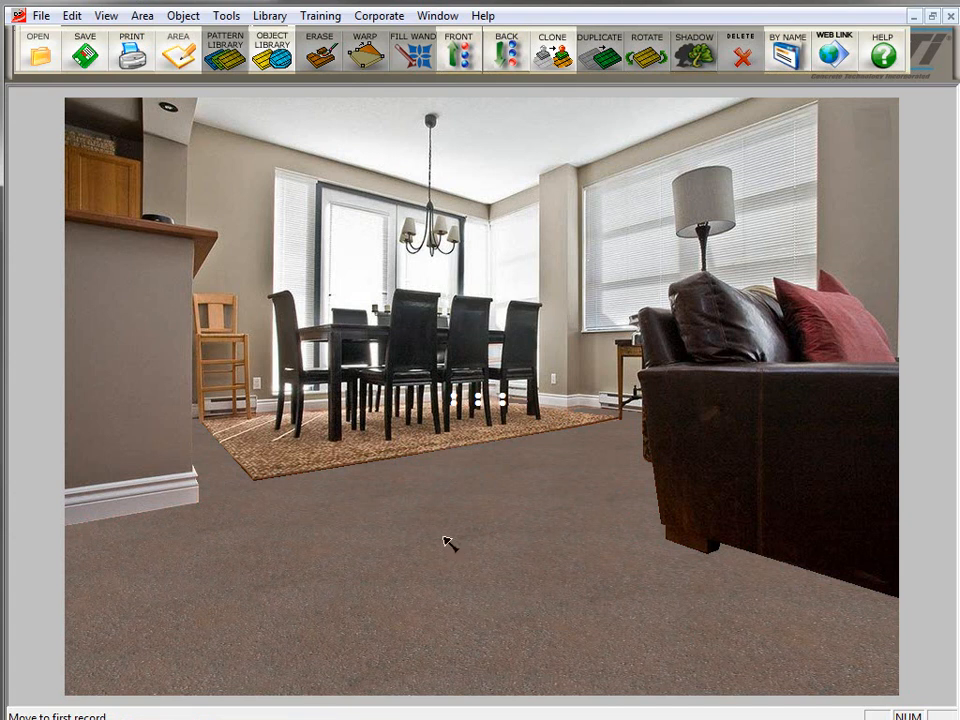
Step: Fill the floor with the Copper texture from the Refective Flooring secondary library at a scale of 0.66
click(442, 578)
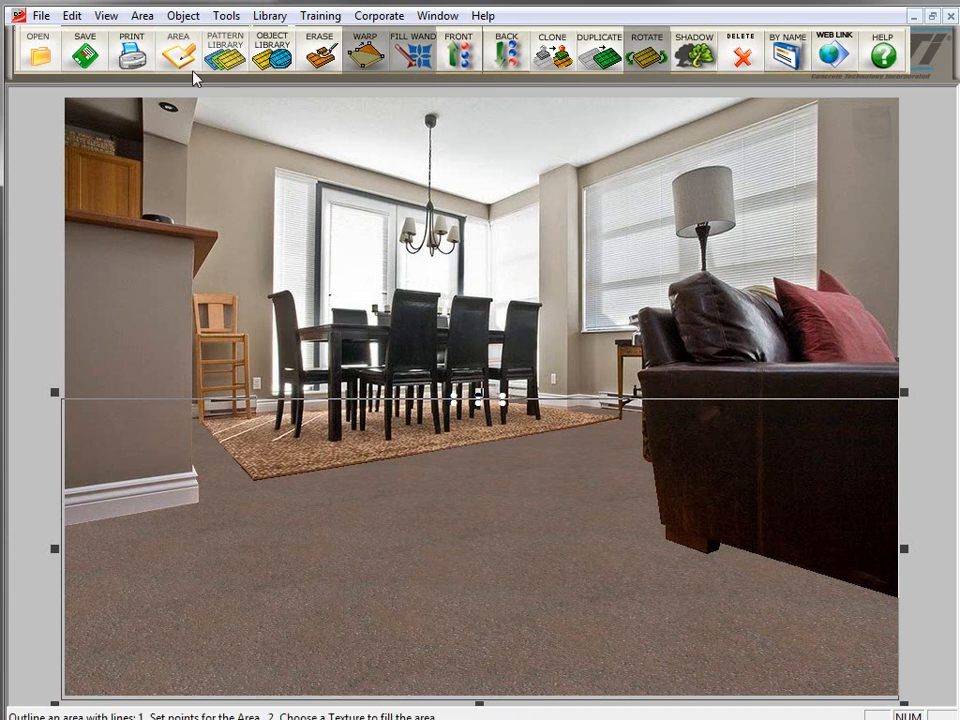
click(222, 56)
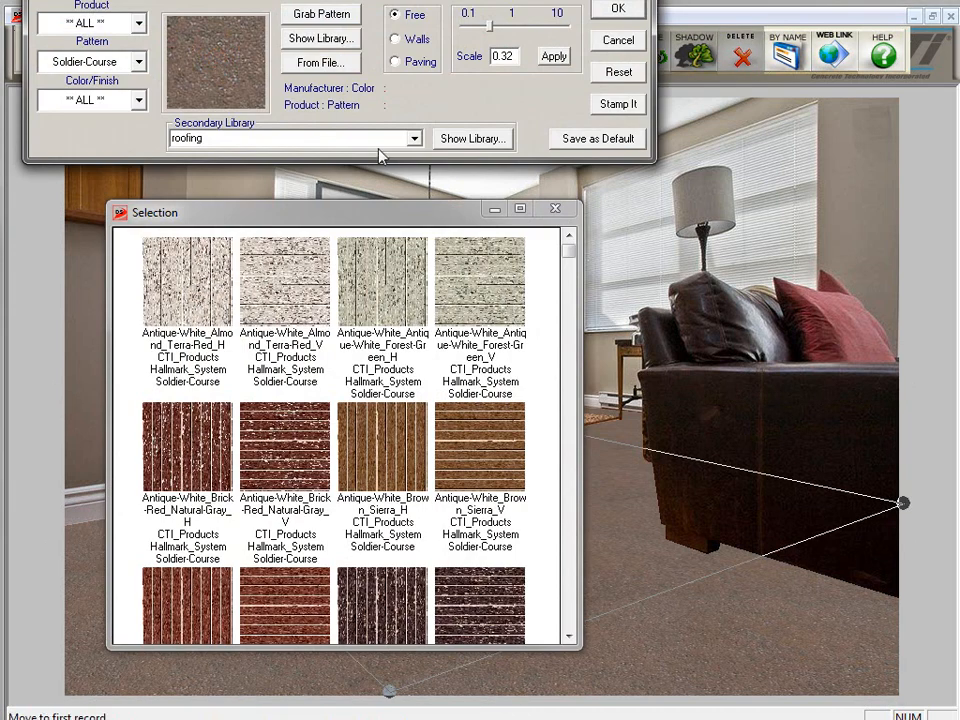
click(413, 138)
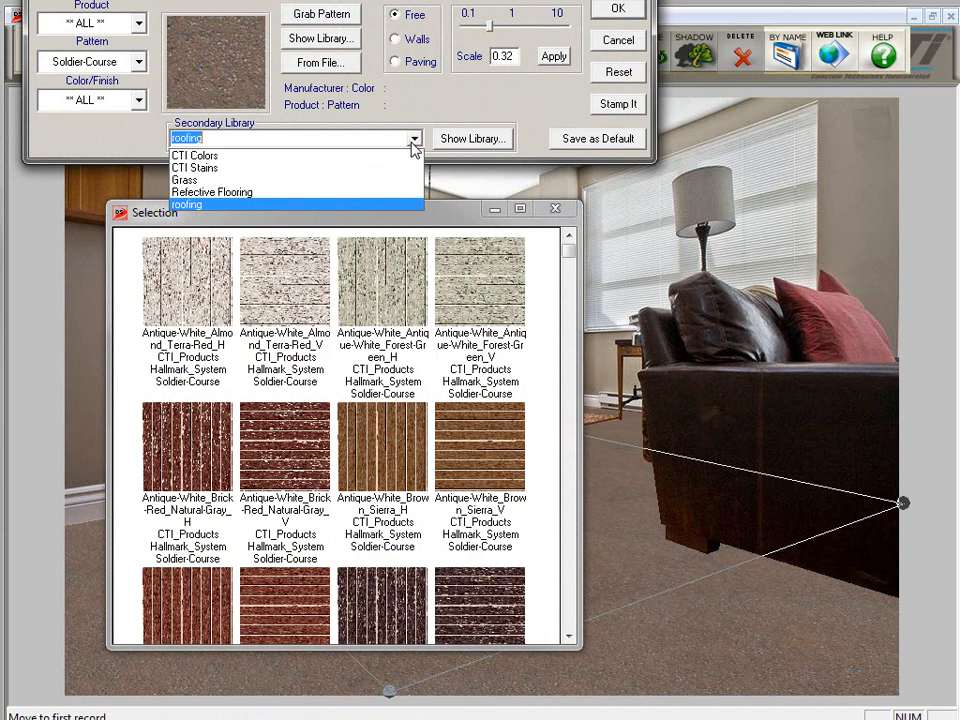
click(272, 192)
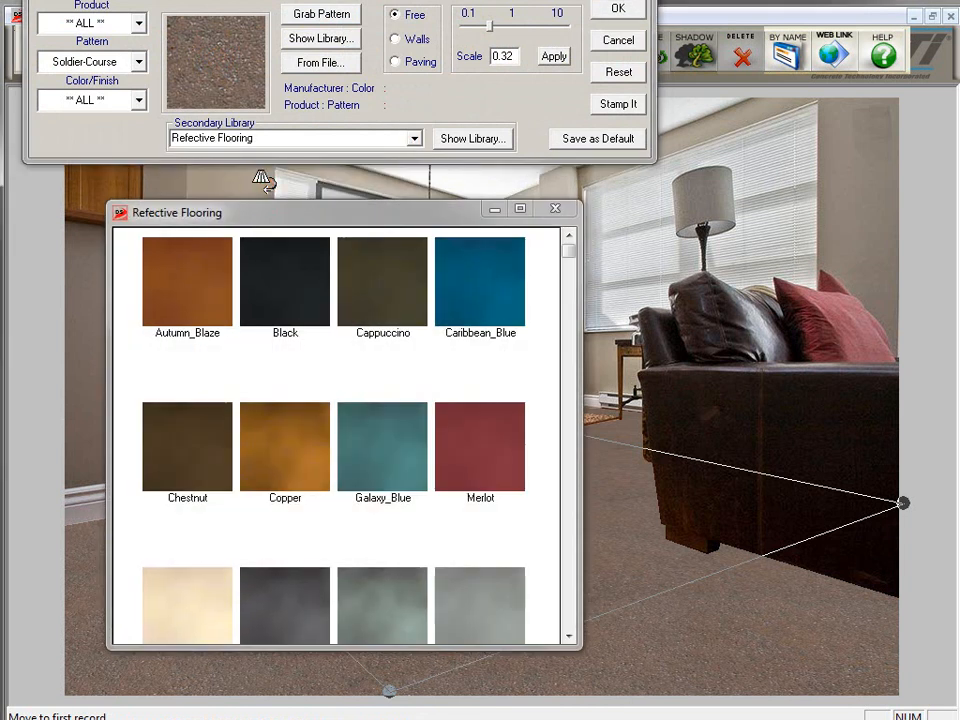
click(288, 457)
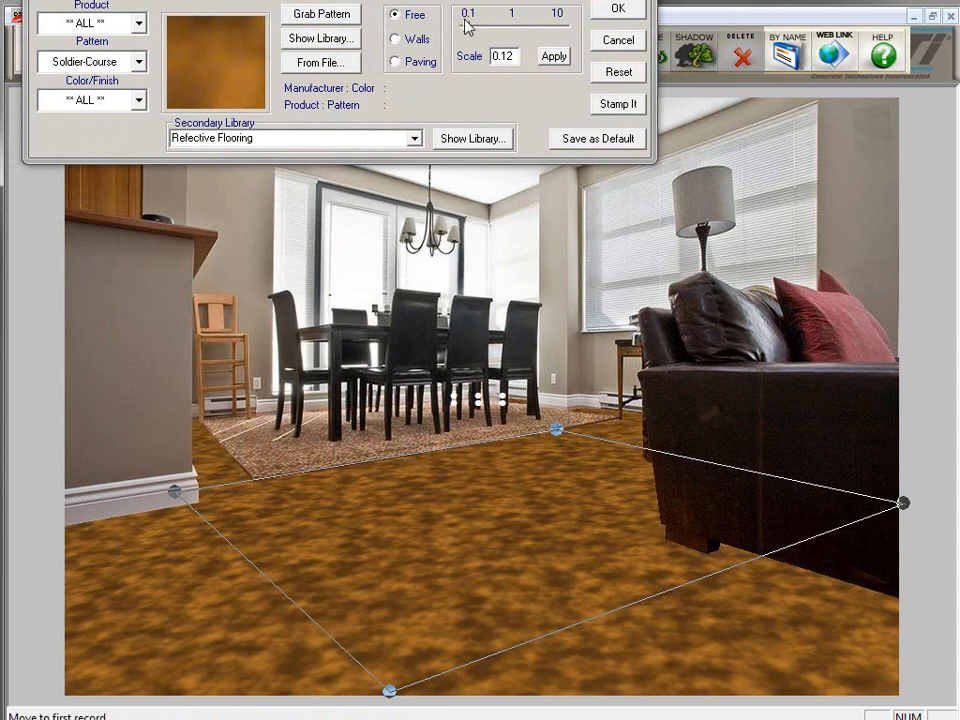
drag(470, 30, 512, 29)
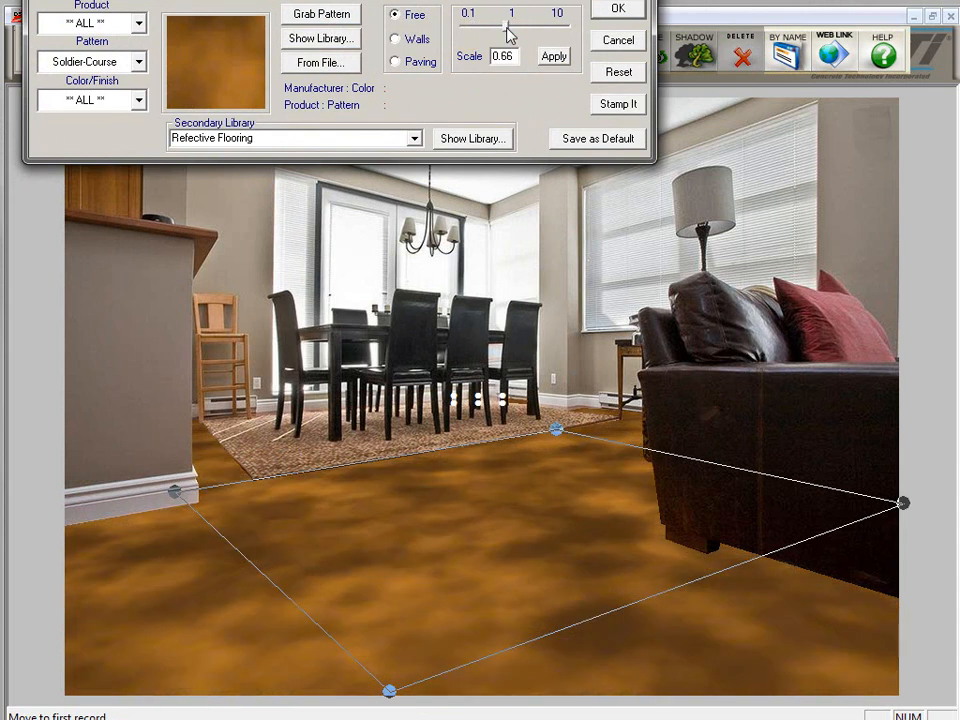
click(610, 12)
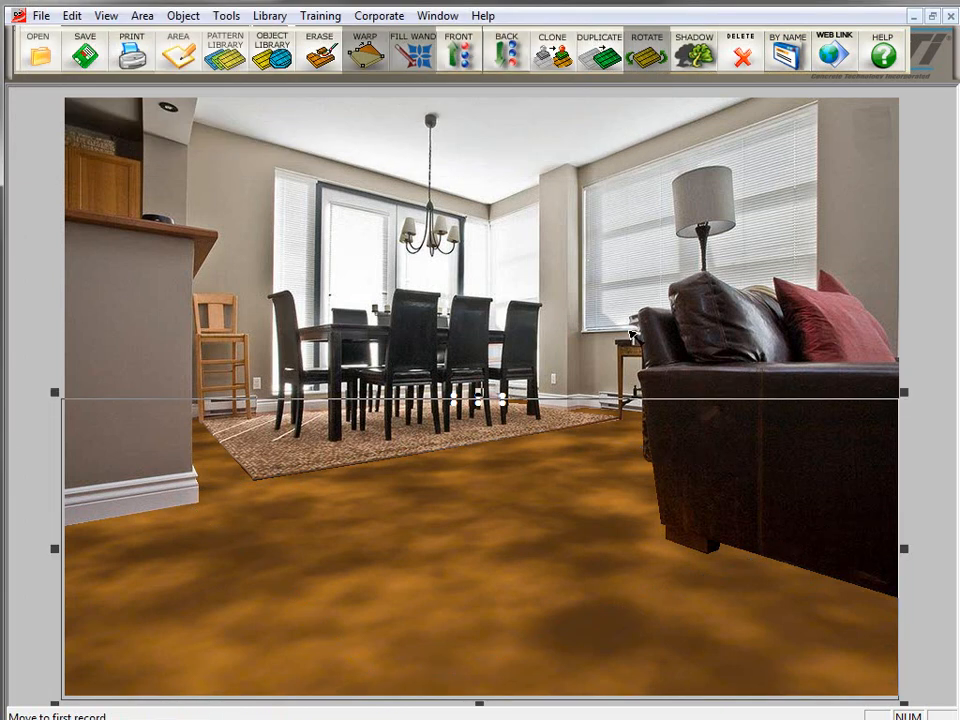
click(468, 240)
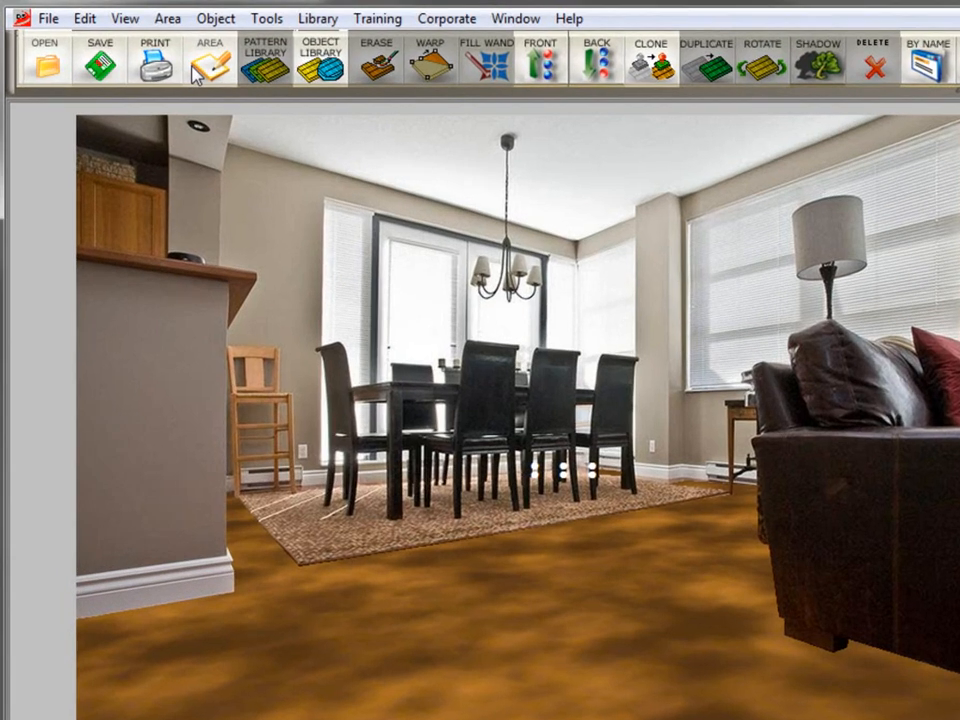
Step: Outline a freehand area around the windows and dining set, from the ceiling line down to the rug beneath the chairs
click(178, 50)
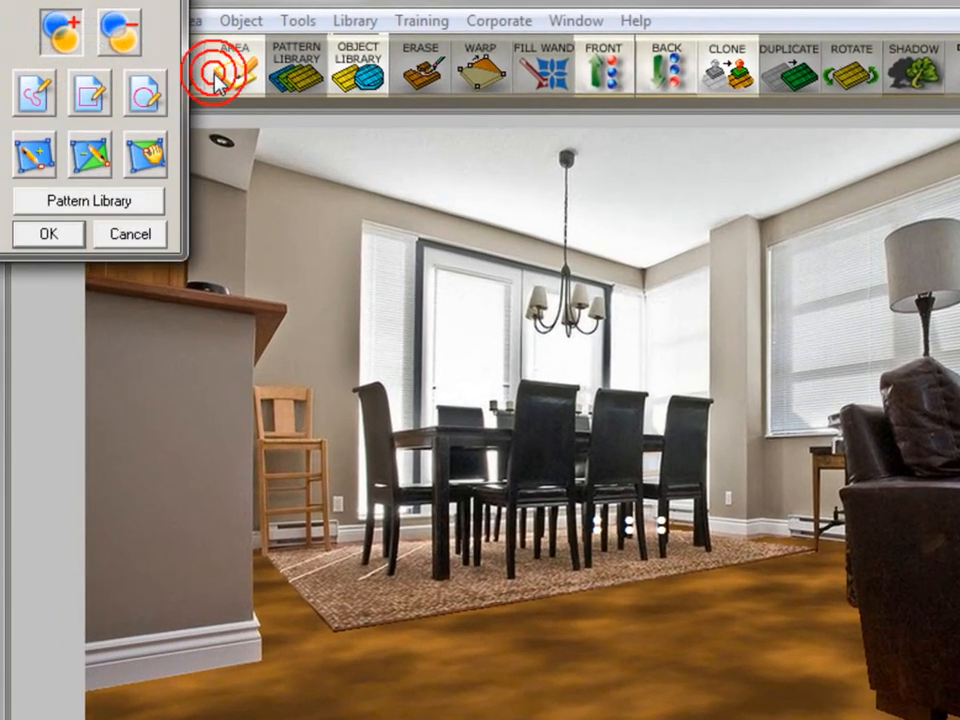
click(356, 209)
click(356, 595)
click(718, 552)
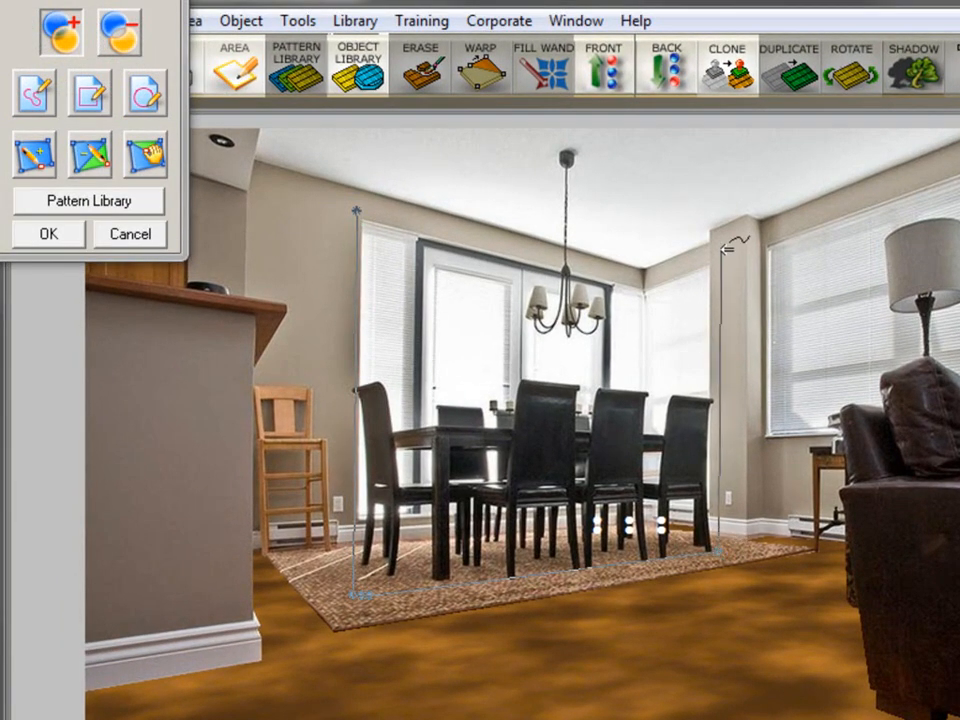
click(711, 249)
click(632, 283)
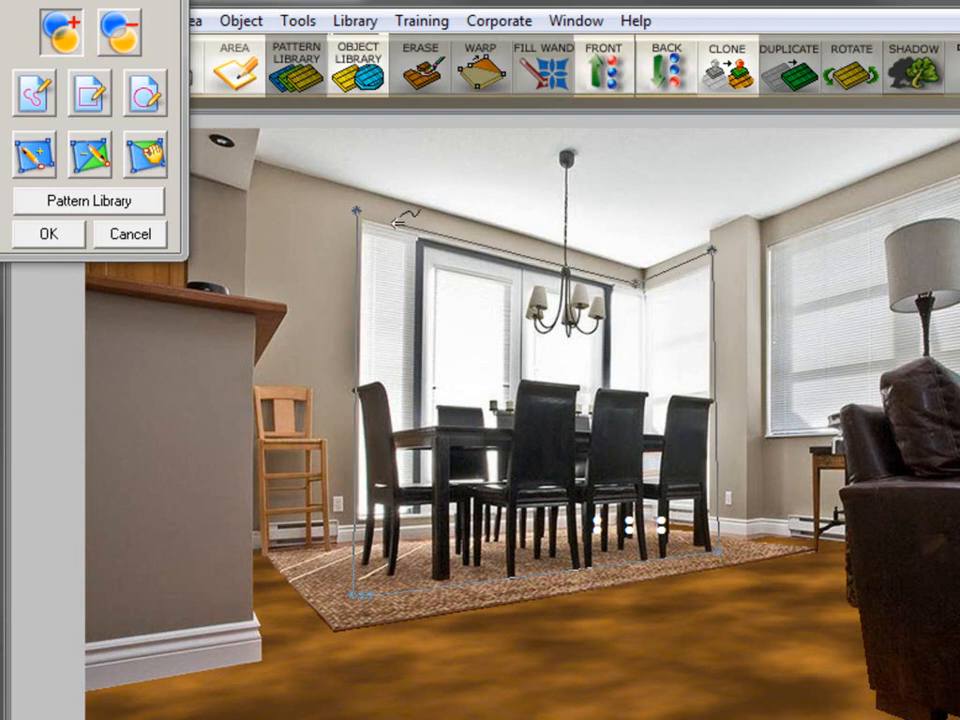
click(356, 210)
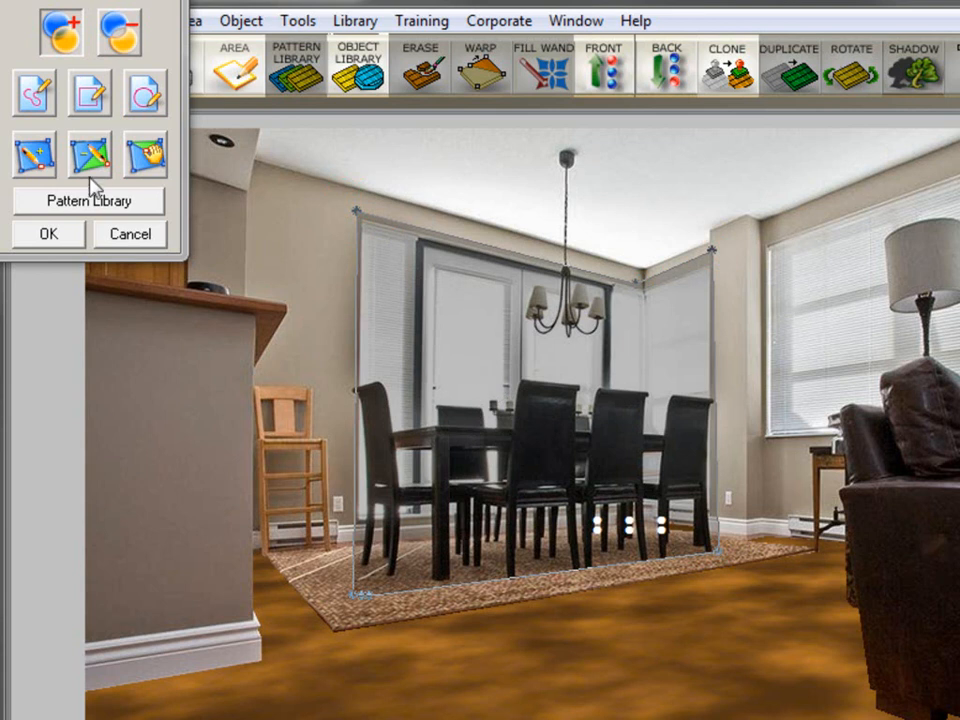
click(26, 235)
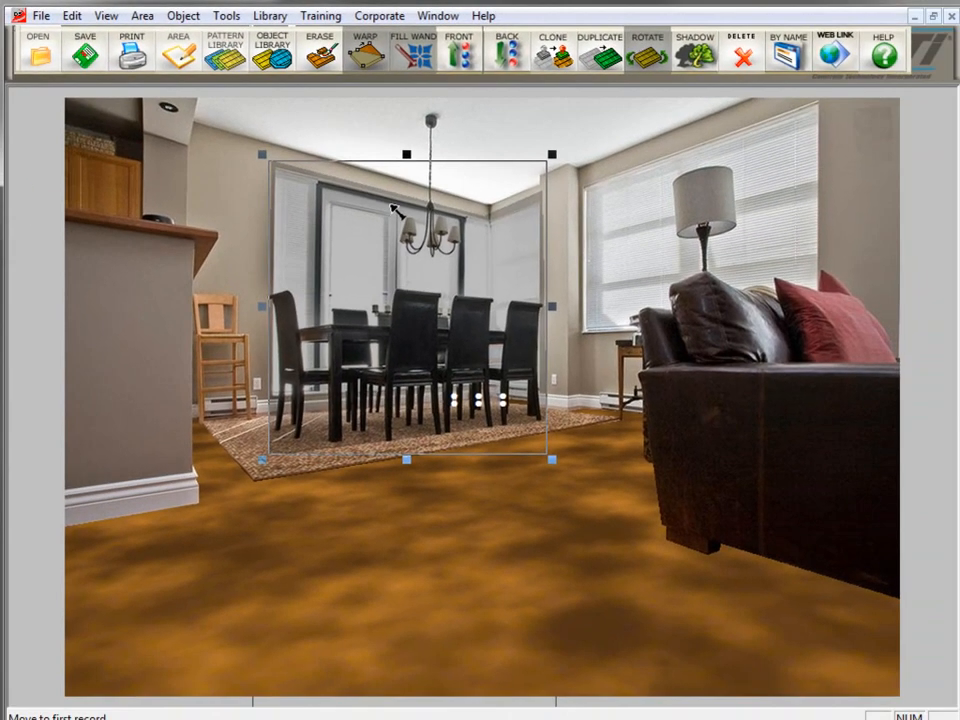
Step: Convert the outlined dining area into an object and shift the copy slightly below the original dining set
click(394, 281)
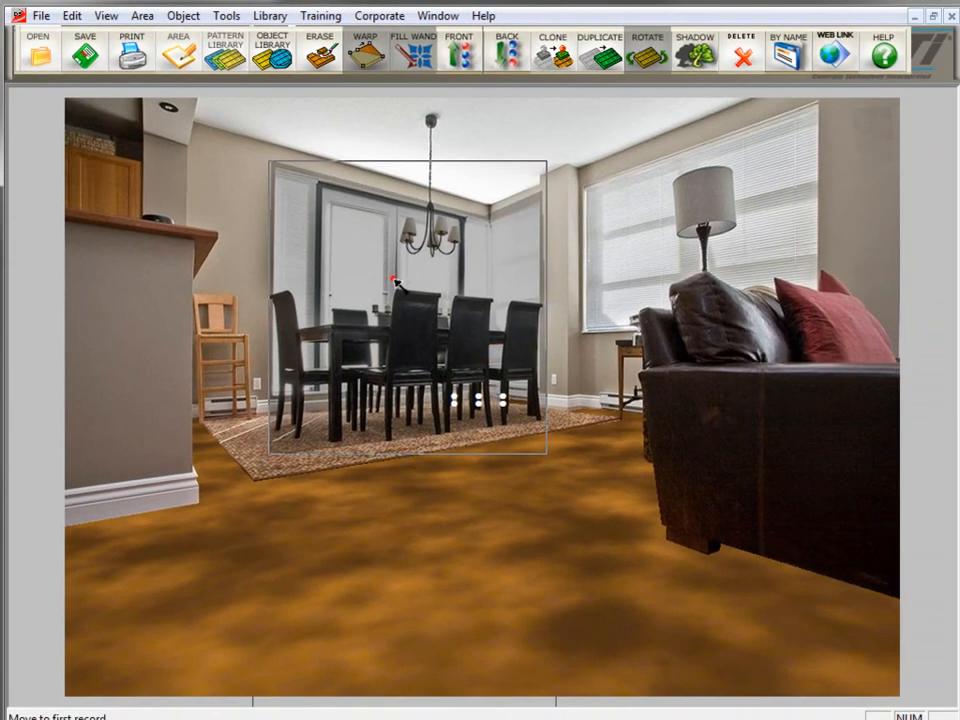
drag(396, 284, 398, 364)
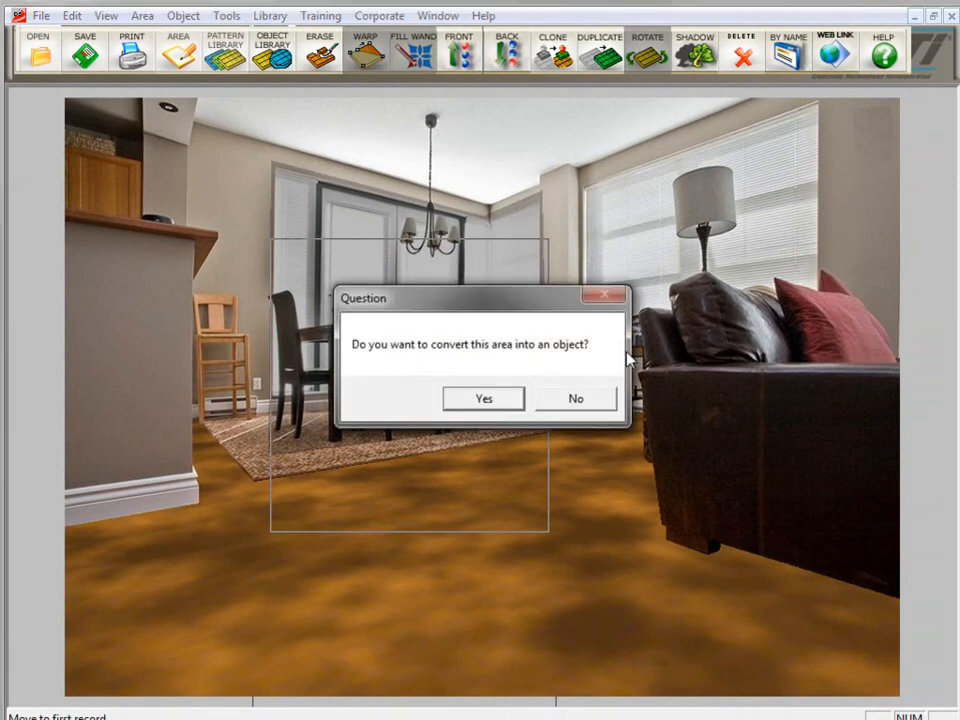
click(500, 401)
drag(384, 388, 408, 378)
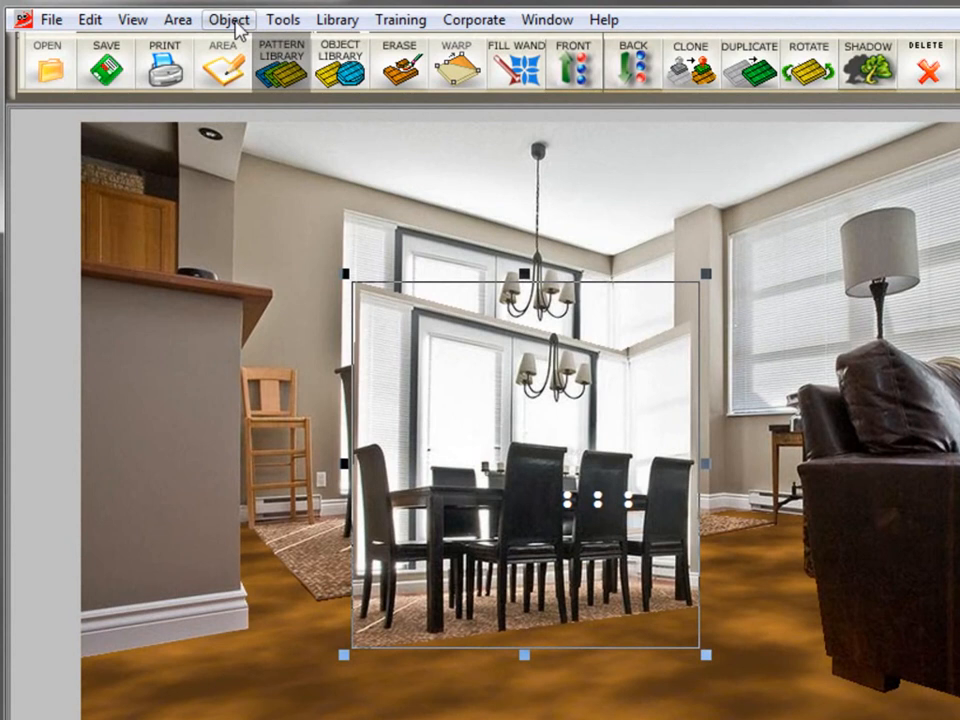
Step: Flip the dining set copy vertically and move it onto the floor directly below the real table and chairs
click(230, 20)
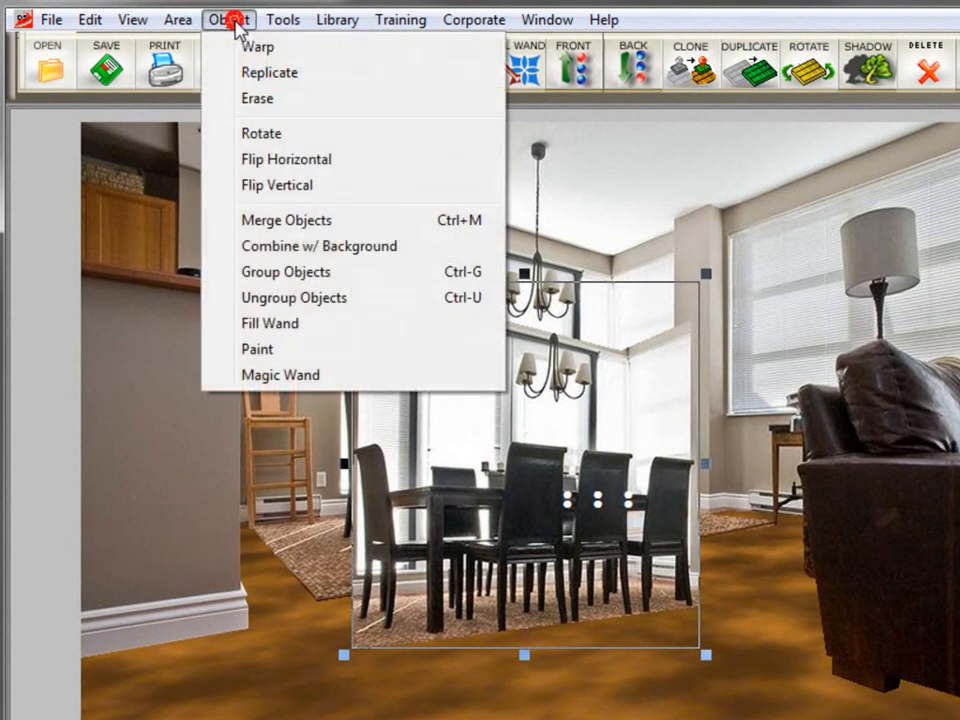
click(302, 186)
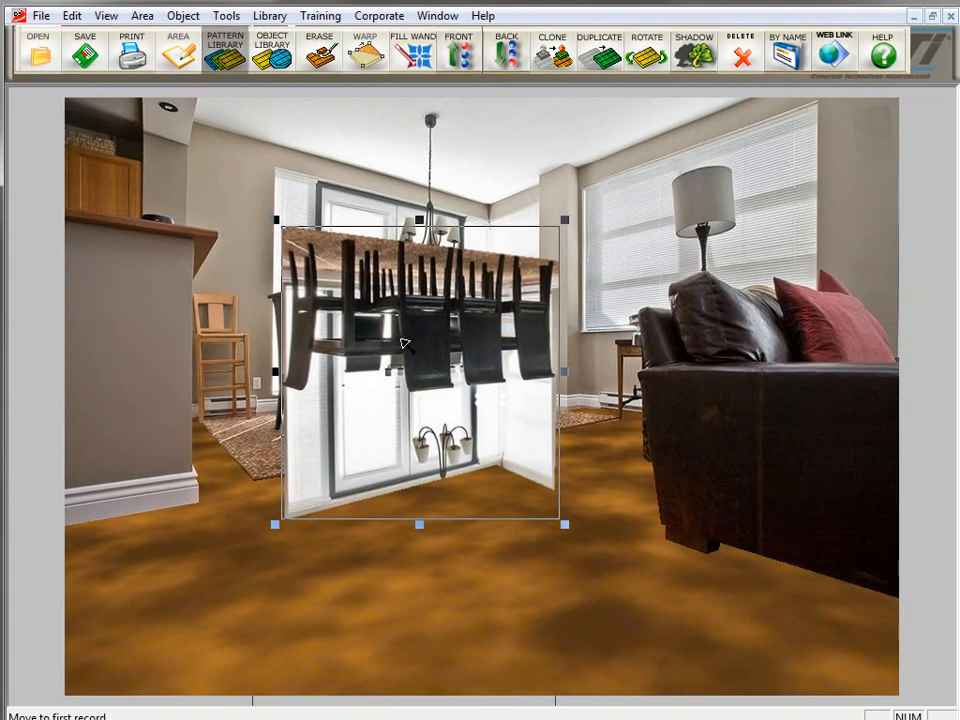
drag(425, 297, 431, 443)
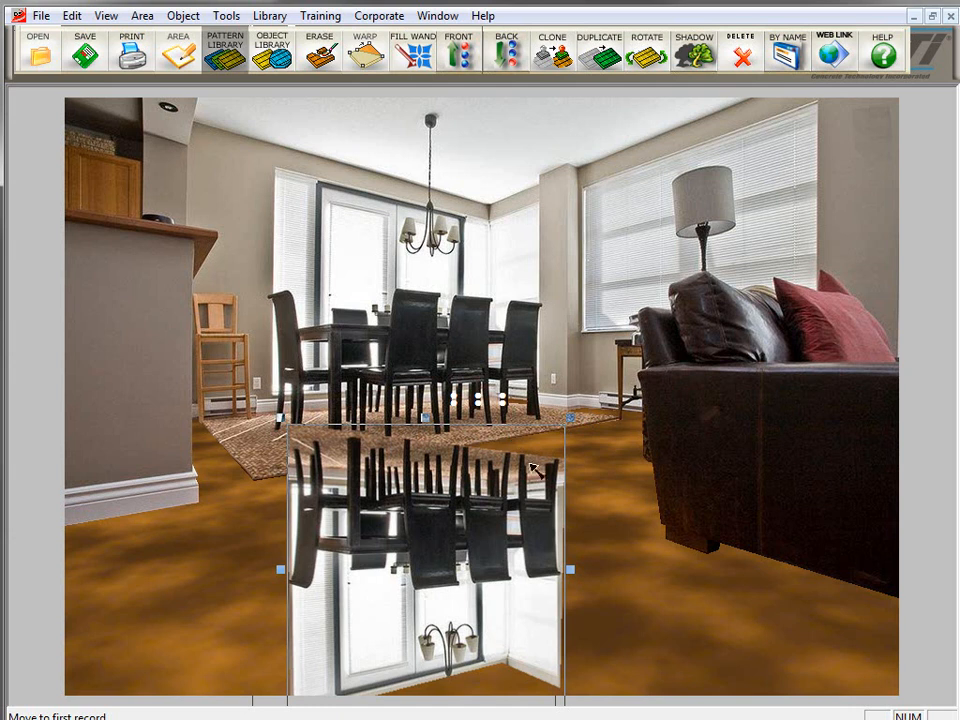
Step: Warp the flipped copy freely, raising its upper right corner and lowering its upper left corner to follow the rug's slanted edge
click(366, 60)
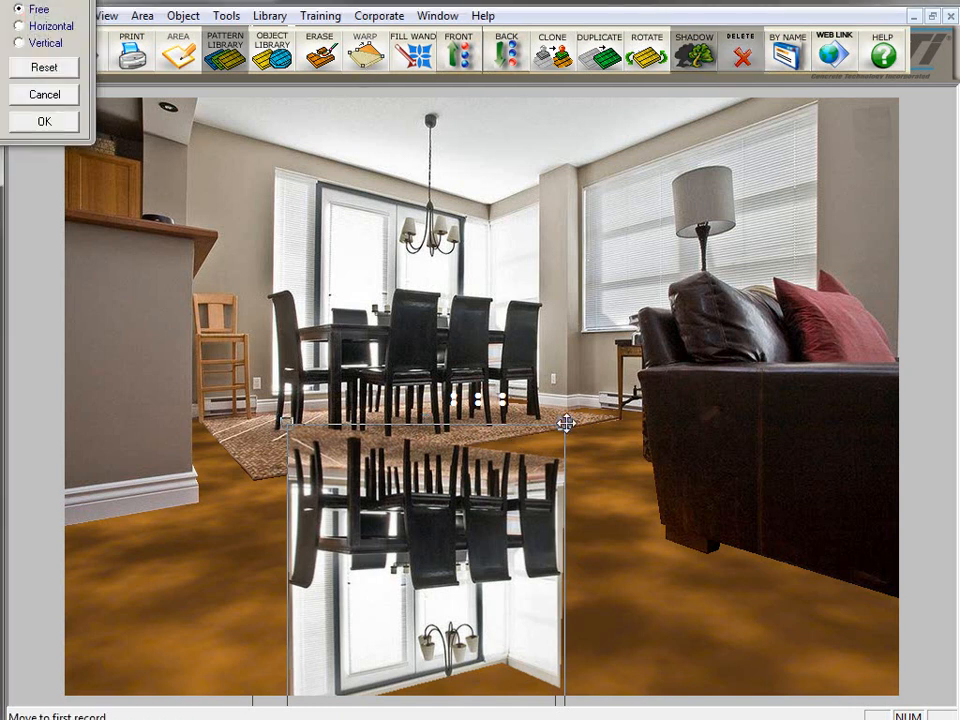
drag(565, 423, 587, 366)
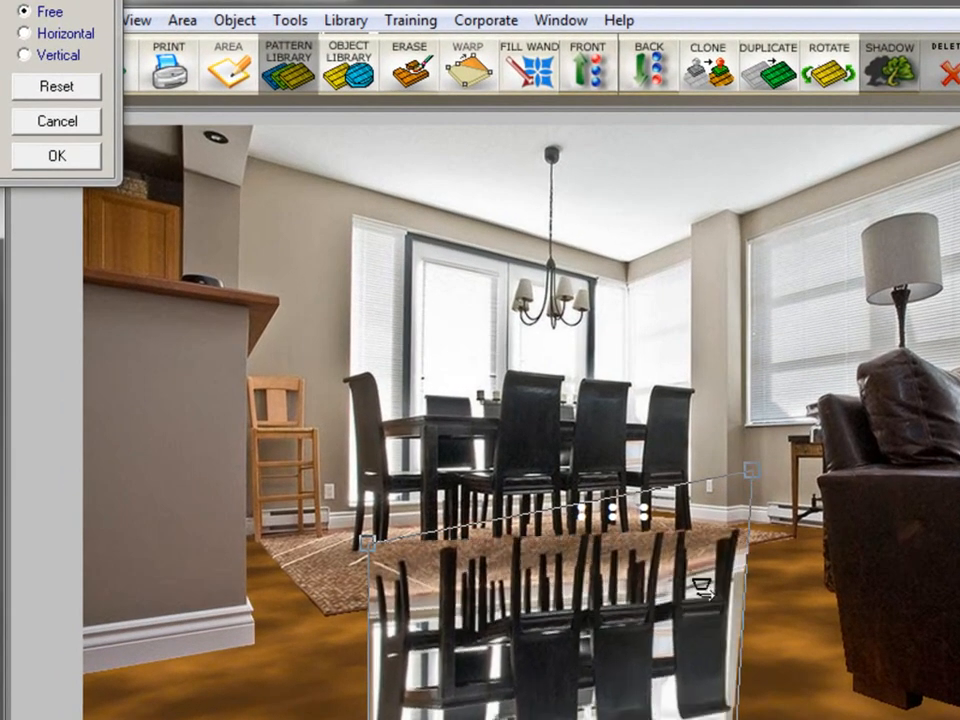
mouse_move(754, 469)
mouse_down()
mouse_move(761, 501)
mouse_move(744, 527)
mouse_move(761, 505)
mouse_move(754, 493)
mouse_up()
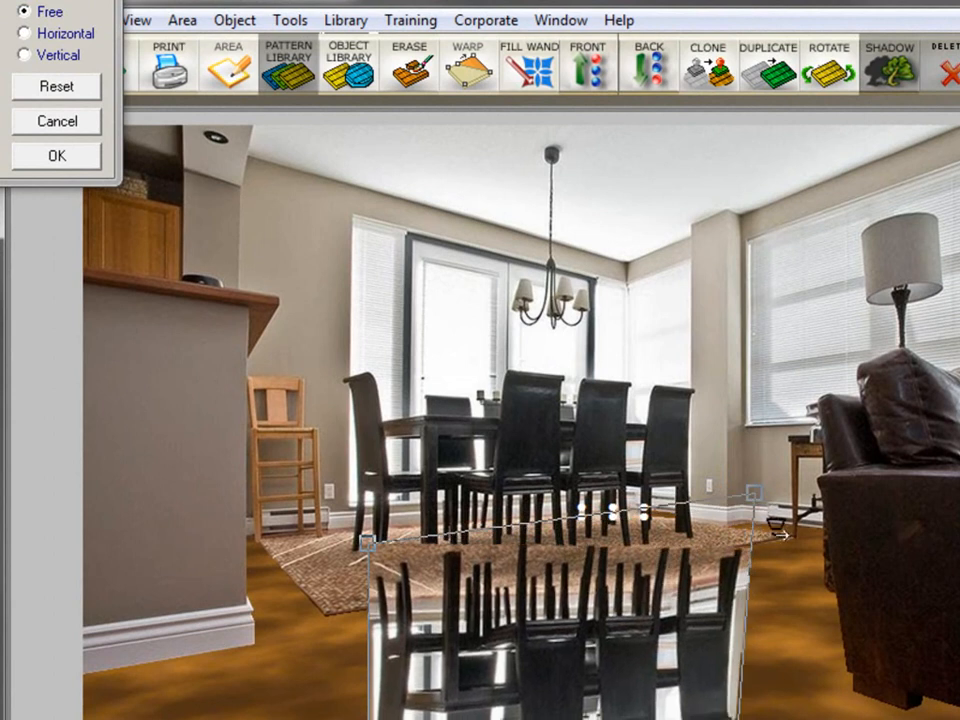
drag(368, 540, 373, 598)
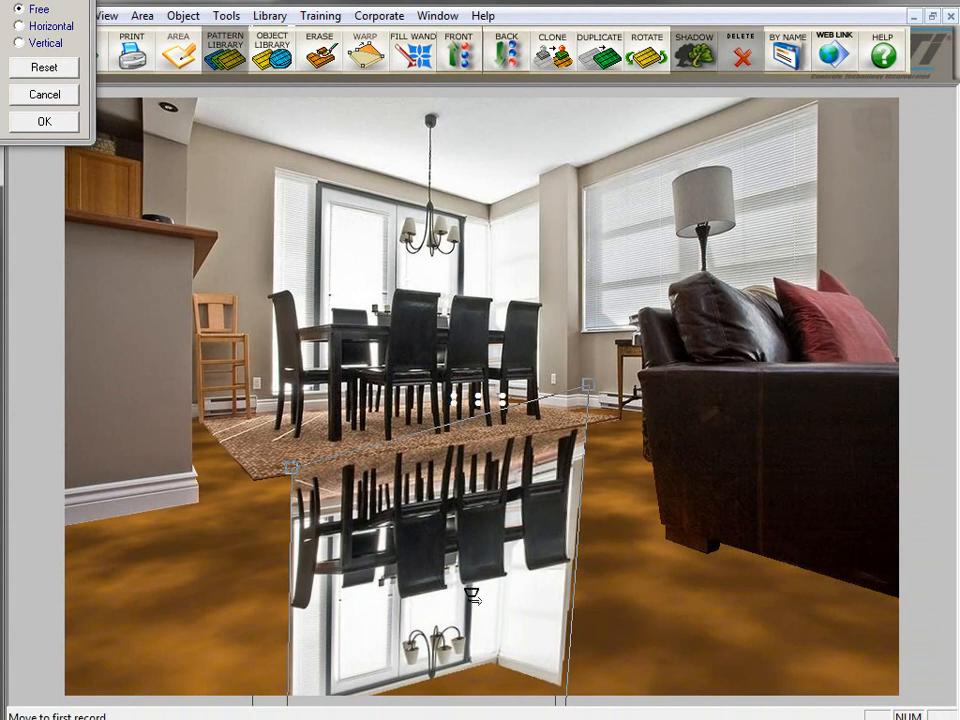
Step: Pull the flipped copy's lower left corner outward and slightly up, shift its lower right corner slightly left, and apply the warp
scroll(471, 557, down, 1)
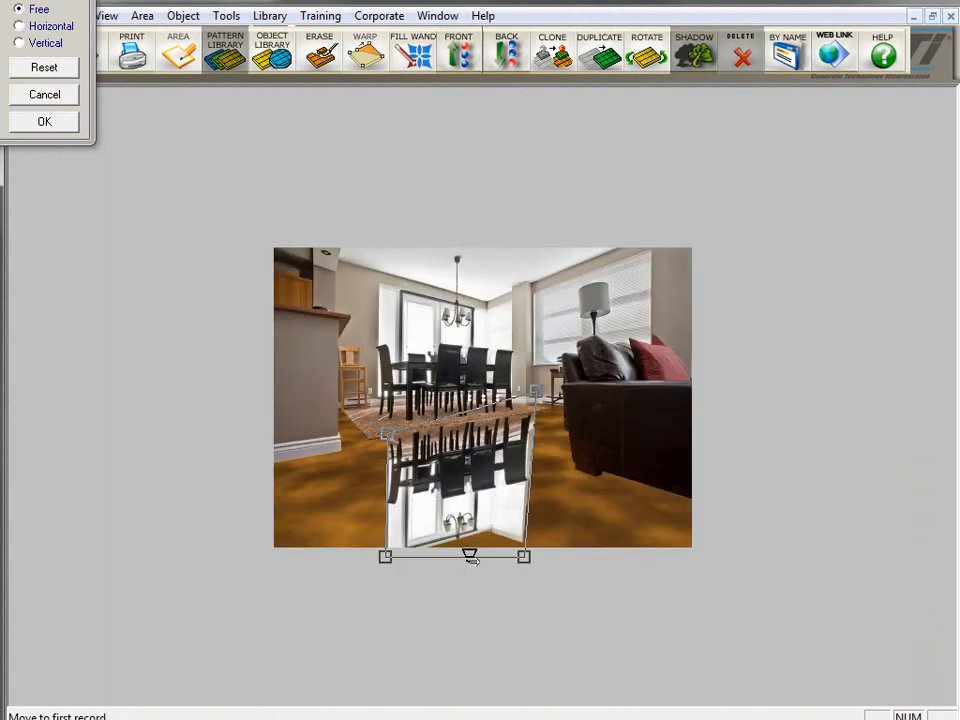
drag(386, 557, 361, 549)
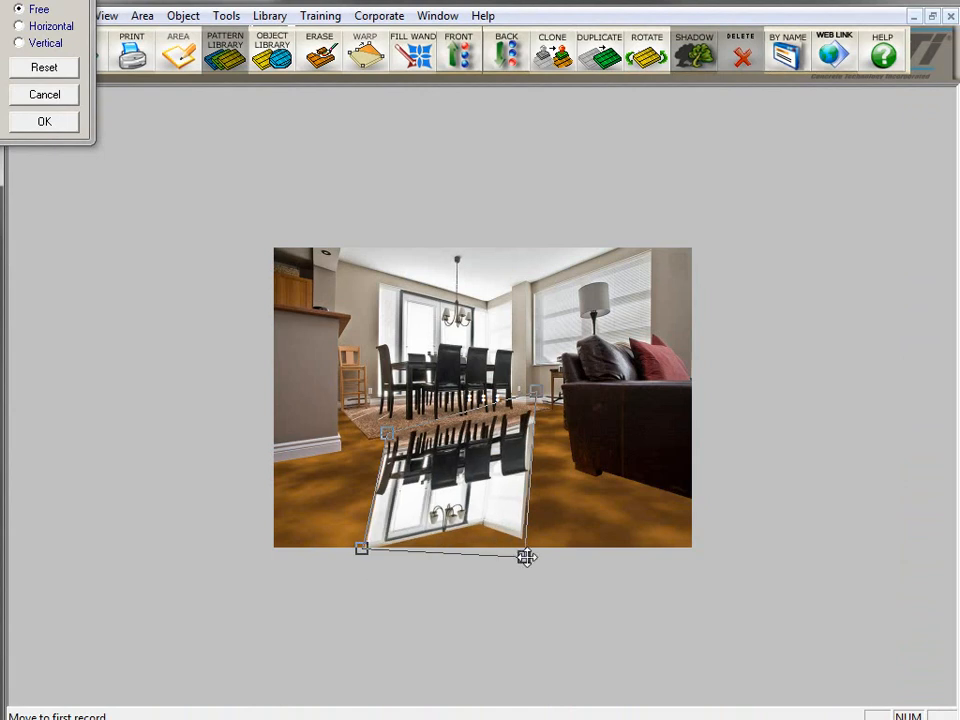
drag(527, 555, 517, 556)
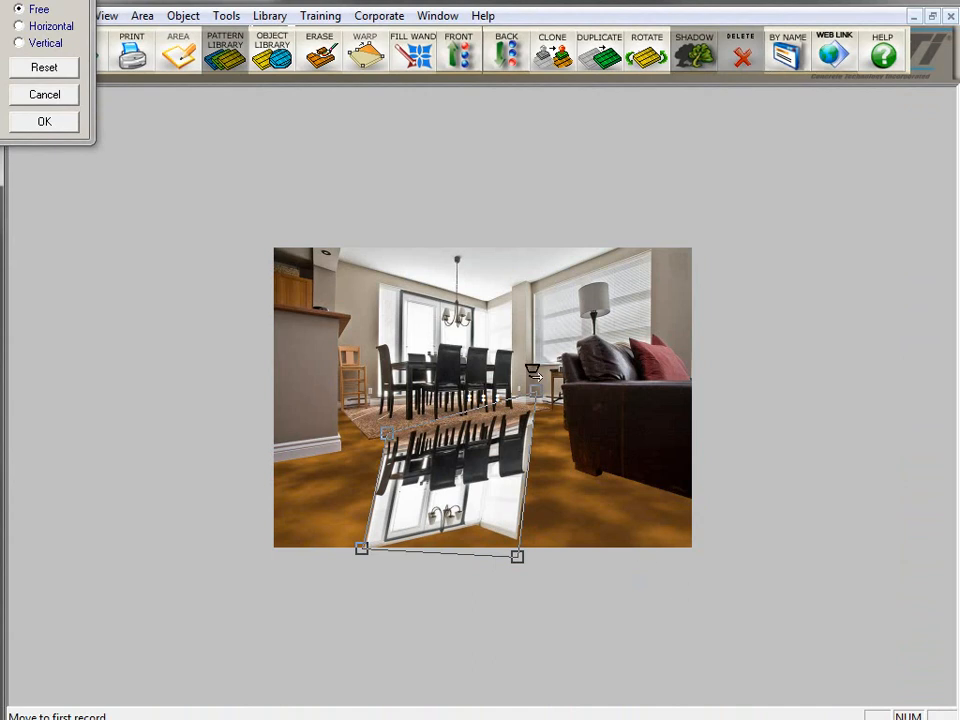
scroll(532, 372, up, 1)
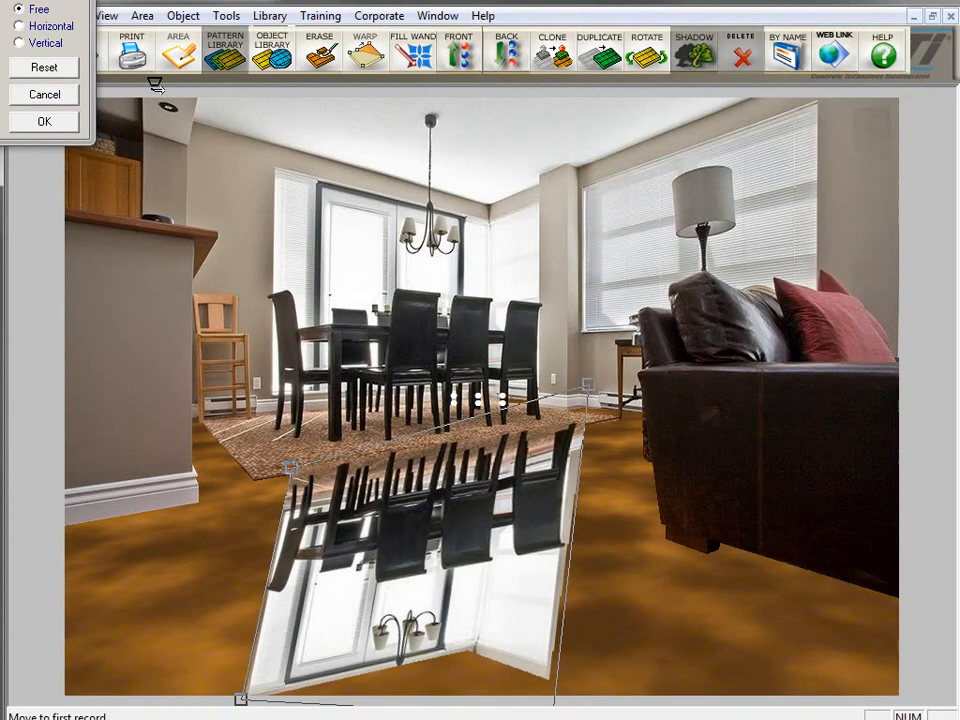
click(57, 127)
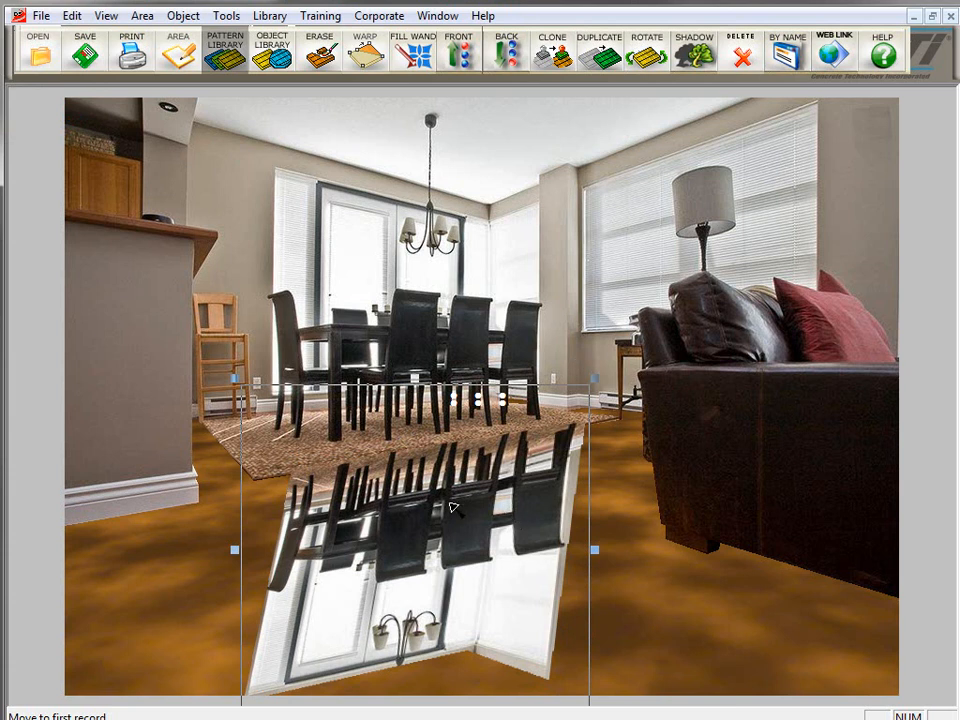
Step: Set the flipped copy's transparency to 90% and its edge blend width to 2 pixels, leaving the object deselected
double_click(470, 527)
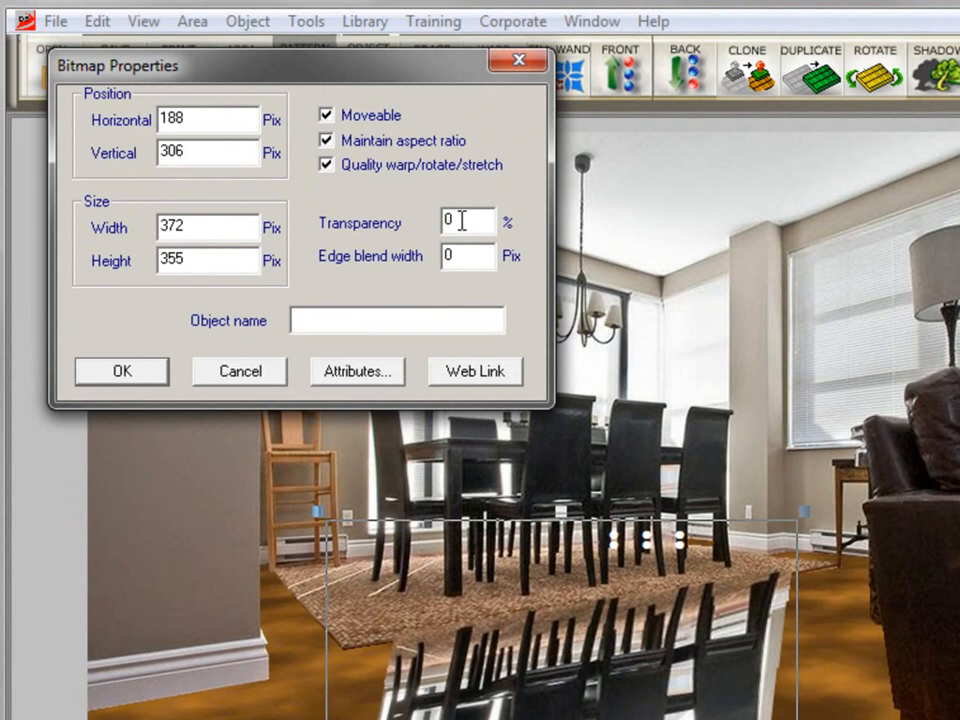
double_click(462, 221)
text(90)
click(459, 258)
double_click(459, 258)
text(2)
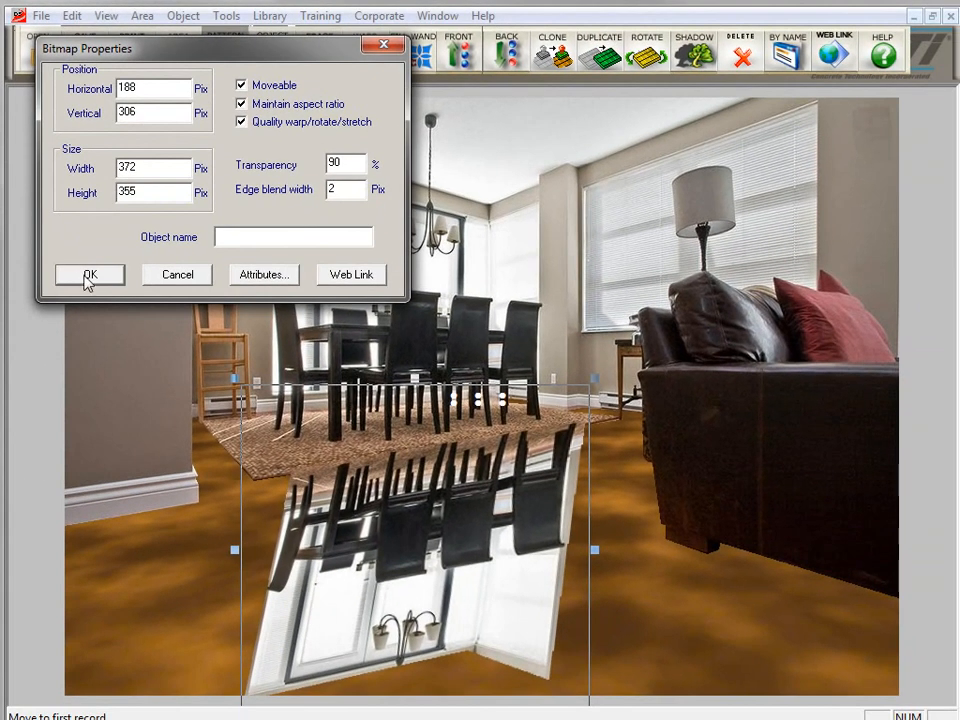
click(91, 277)
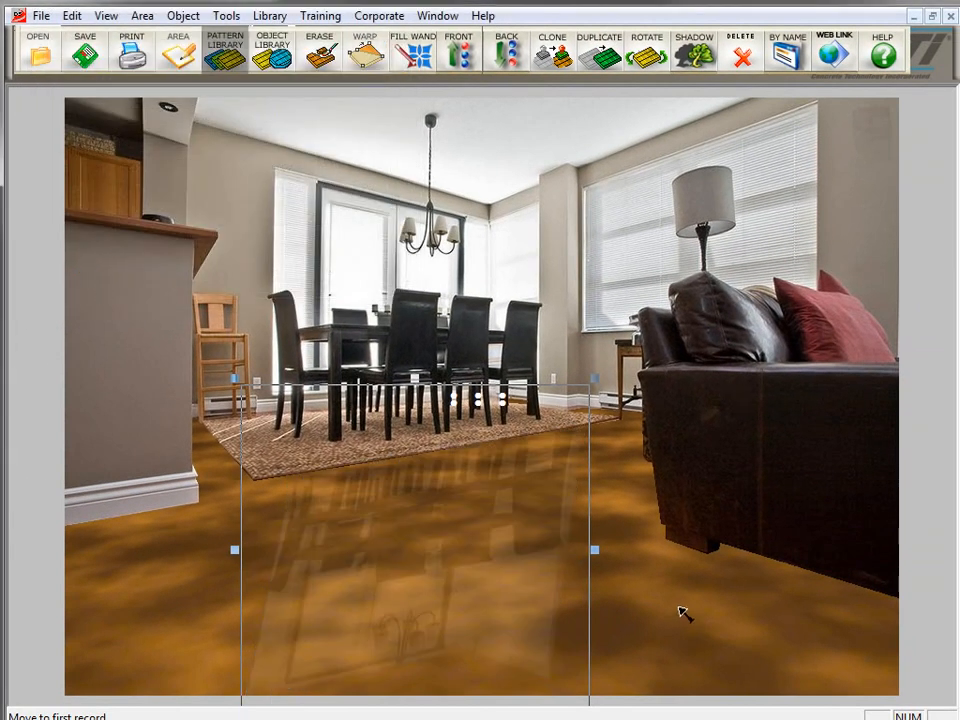
click(752, 478)
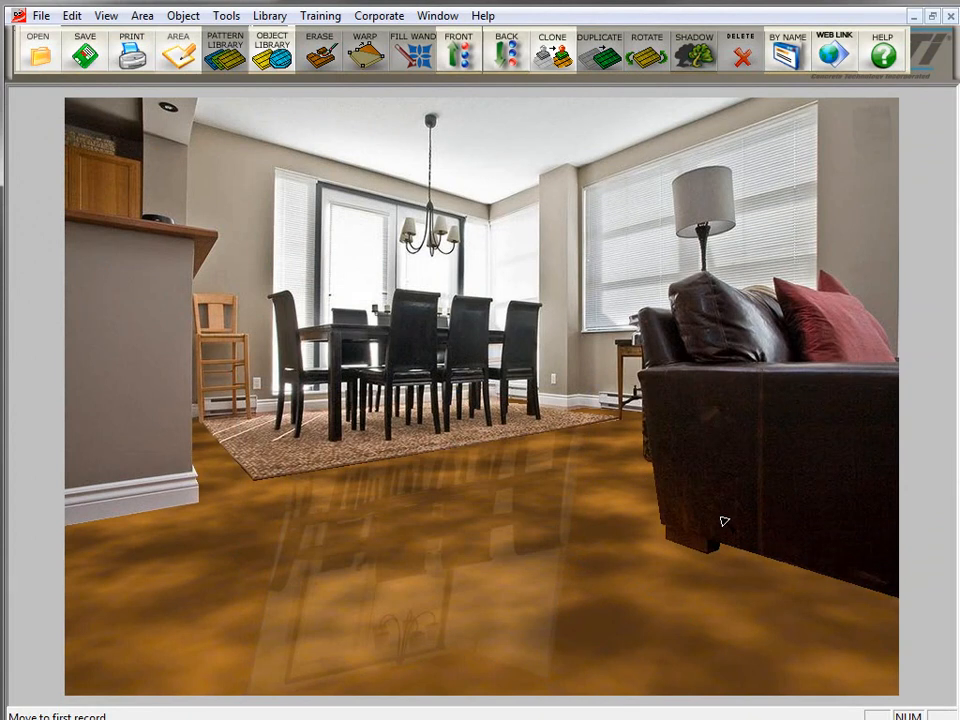
Step: Set the dining set reflection's transparency to 80% and its edge blend width to 5 pixels
click(498, 552)
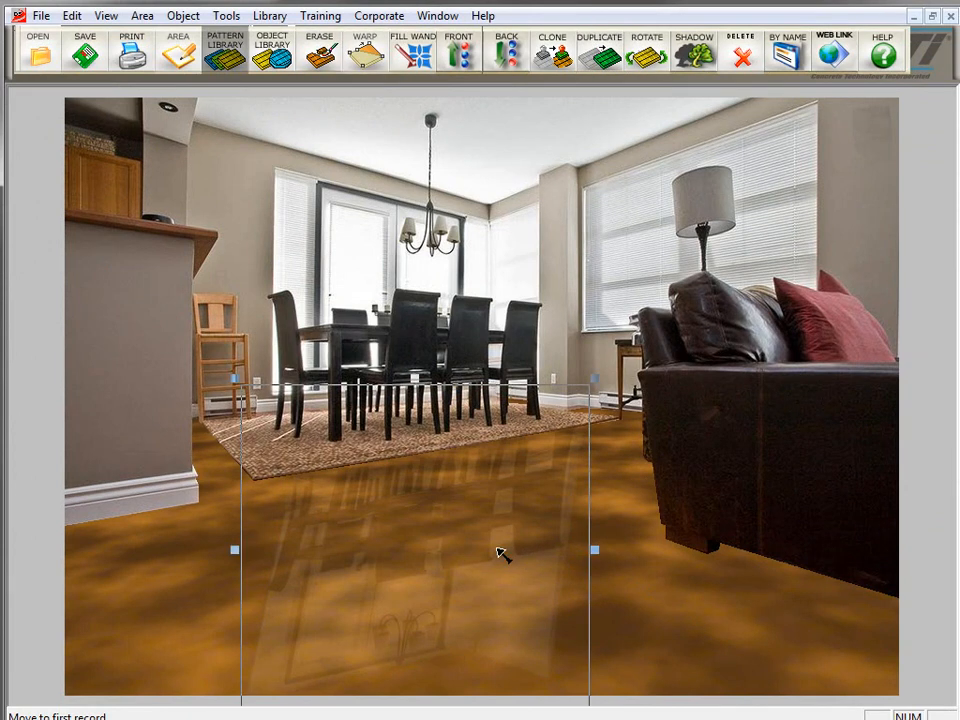
double_click(497, 552)
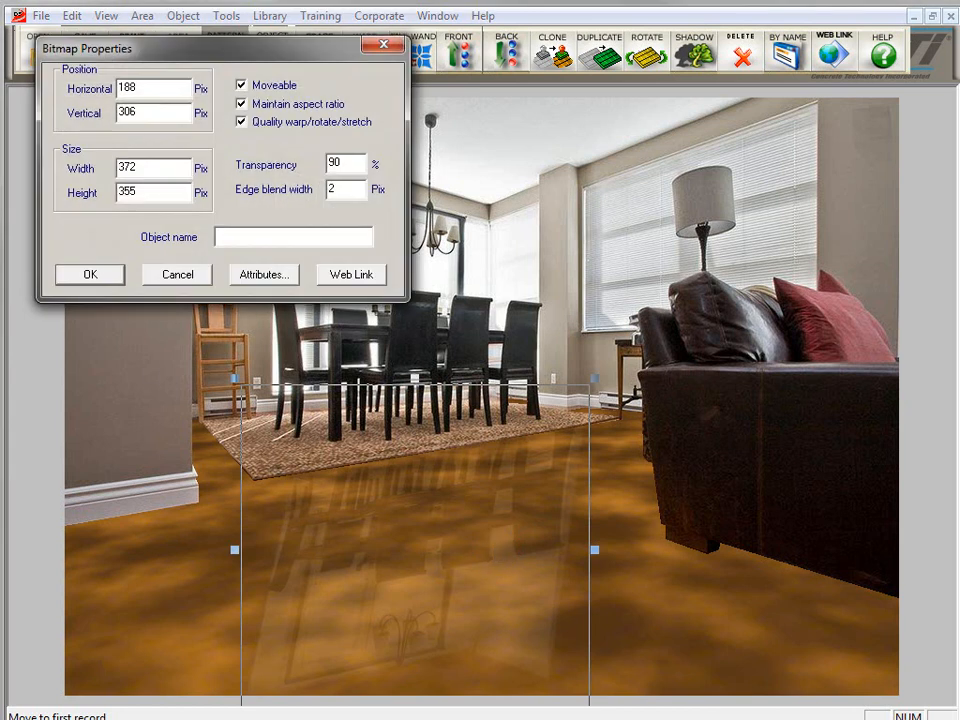
double_click(351, 164)
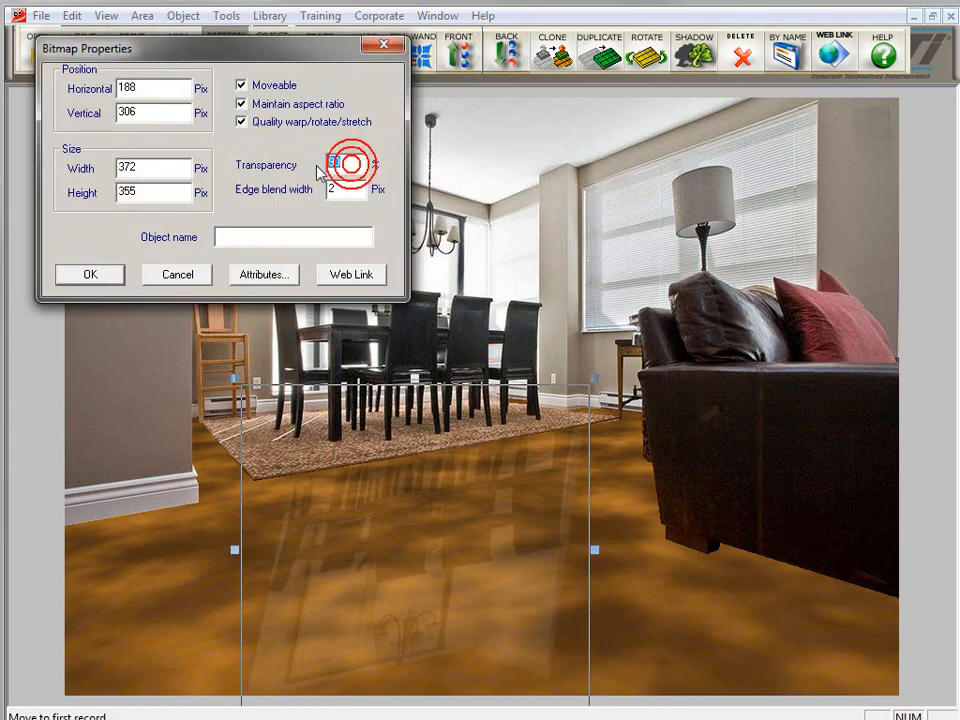
text(80)
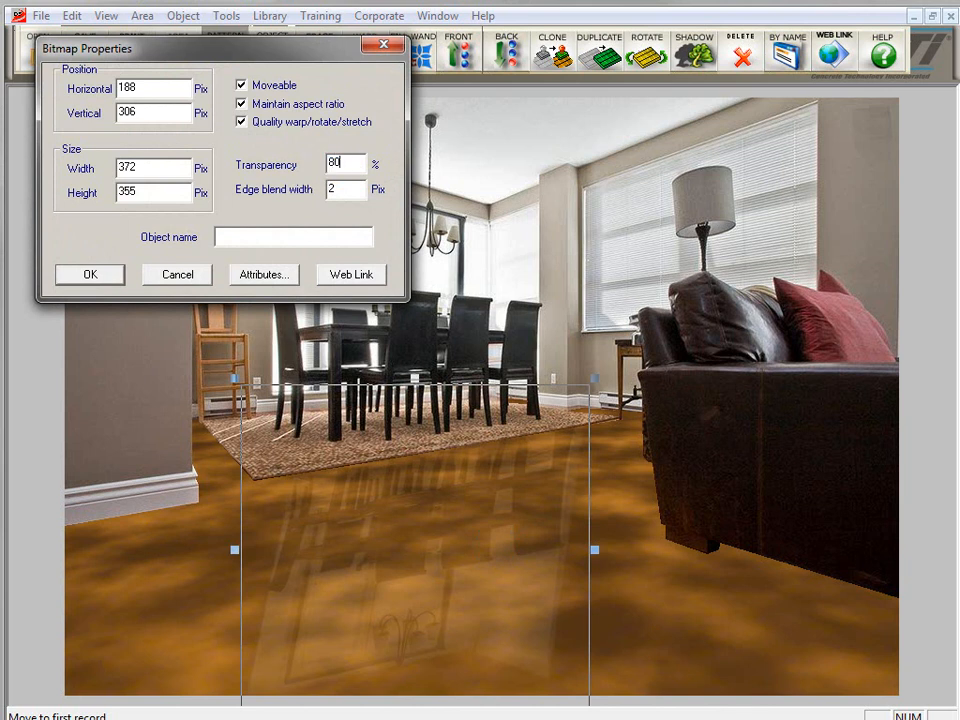
double_click(336, 186)
text(5)
click(90, 275)
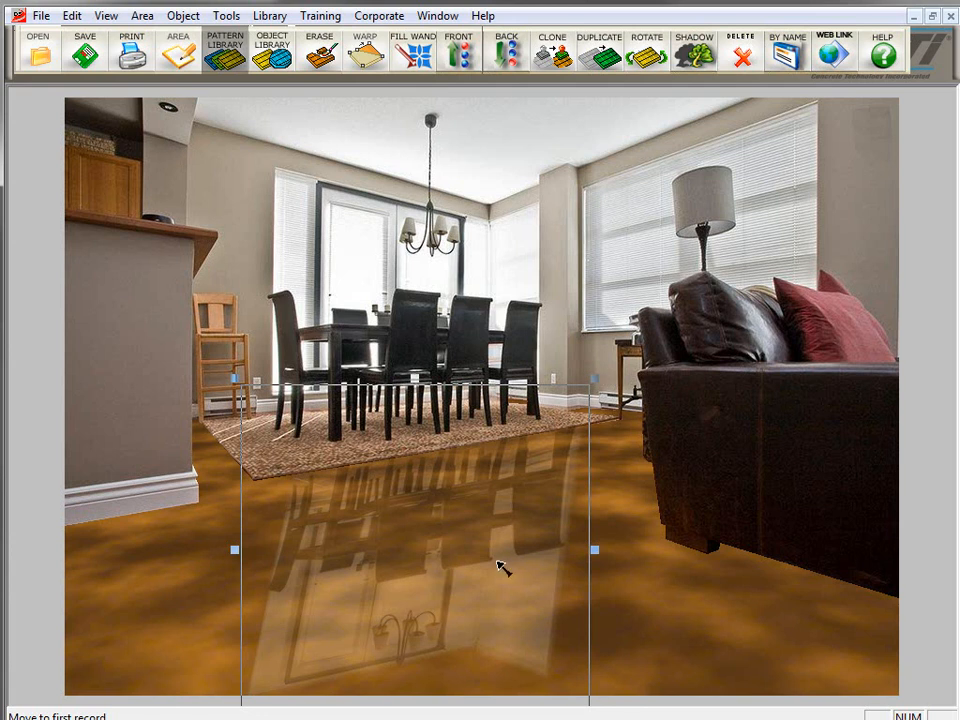
Step: Set the reflection's transparency to 88%
double_click(502, 516)
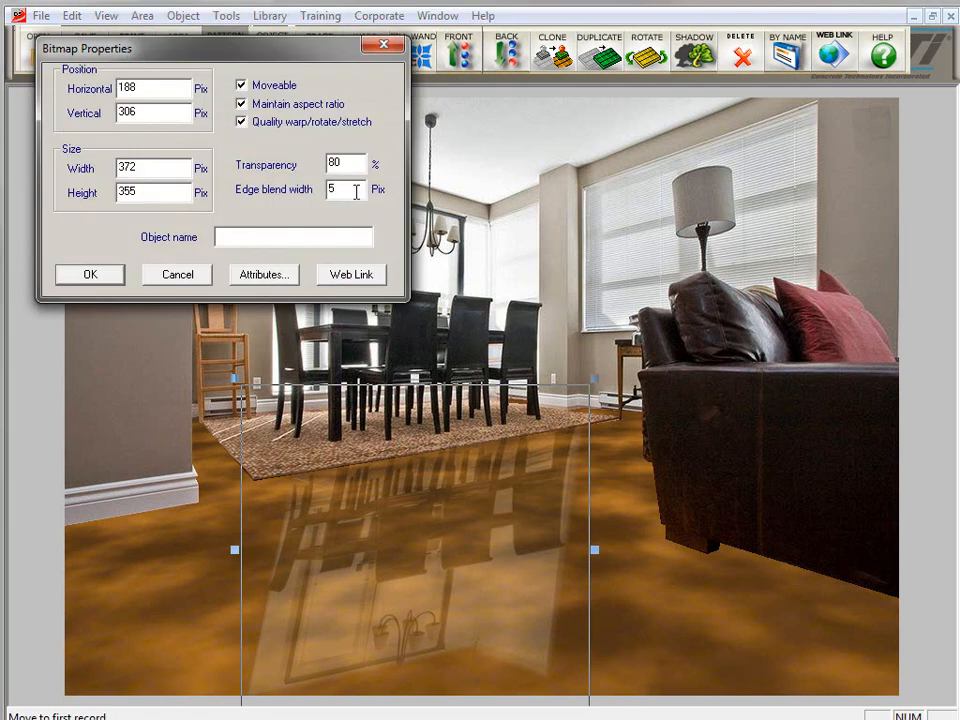
double_click(349, 161)
text(88)
click(93, 275)
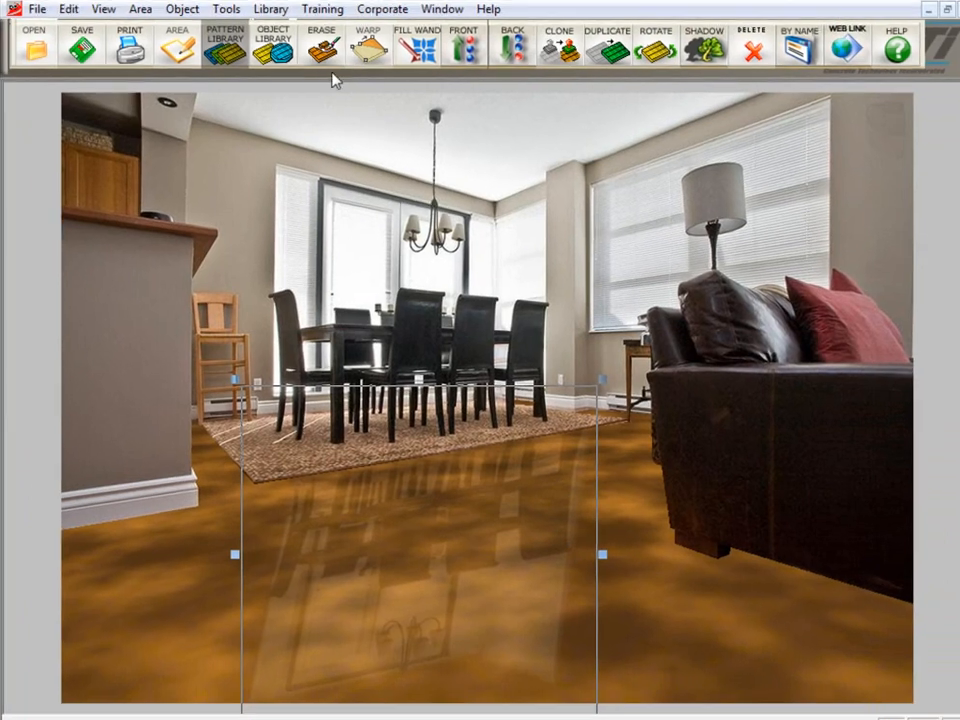
Step: Warp the reflection freely, pulling its upper right corner inward and slightly down and its lower right corner inward, apply it and deselect the object
click(357, 52)
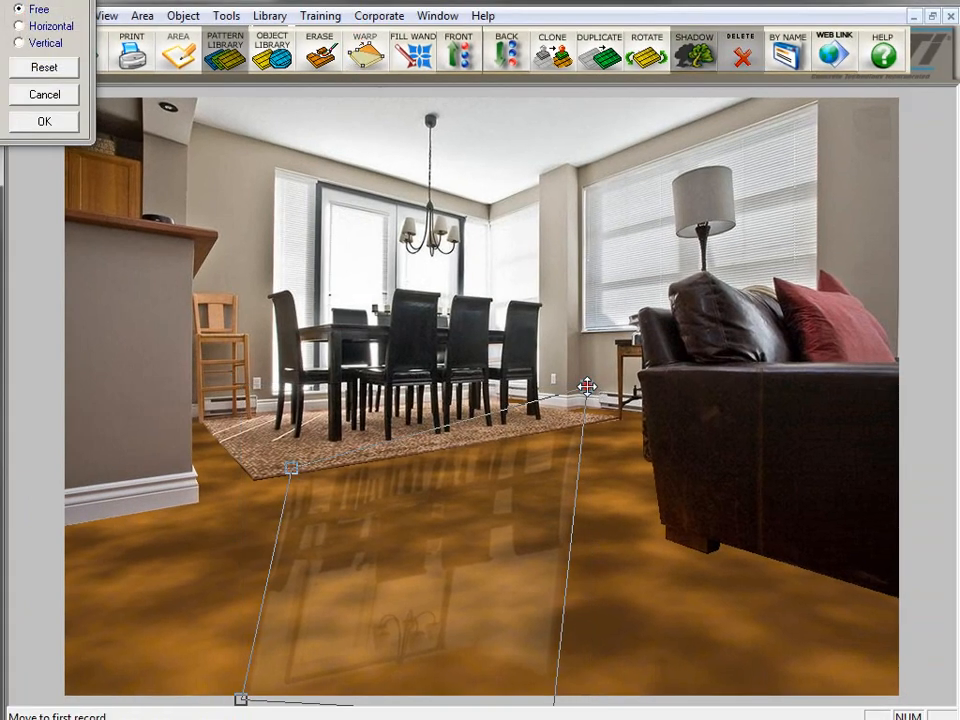
drag(587, 386, 541, 401)
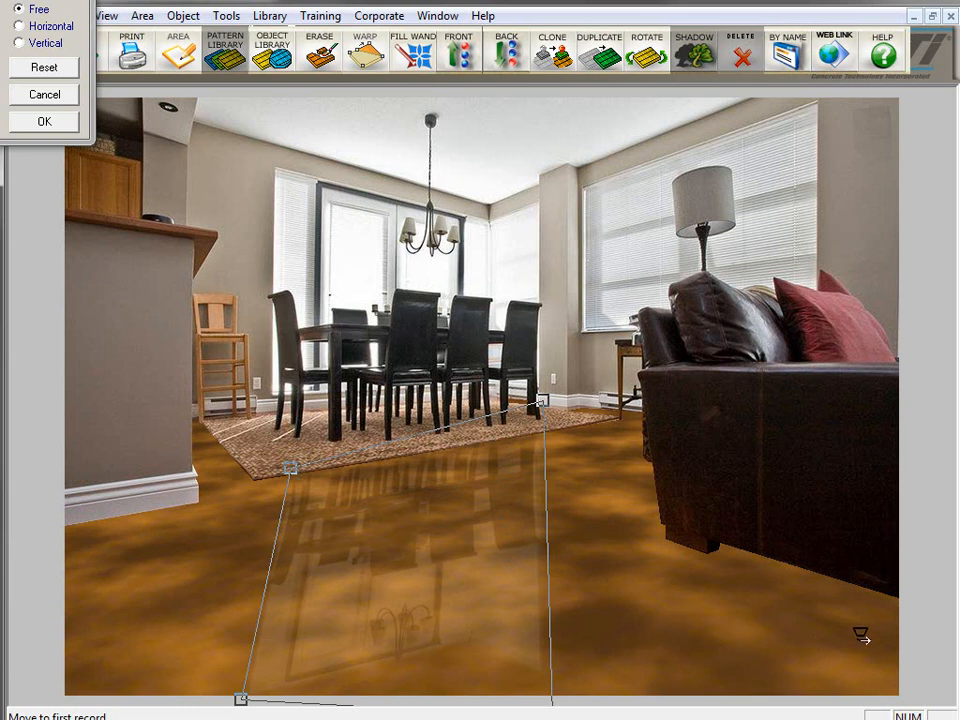
click(857, 514)
scroll(855, 513, down, 1)
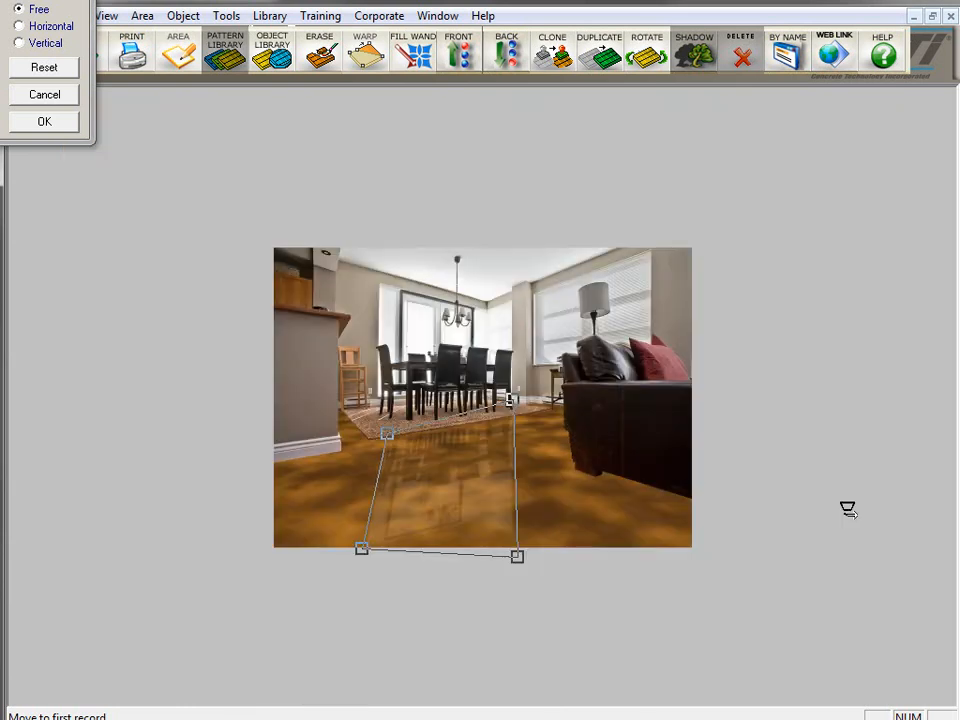
drag(519, 557, 491, 554)
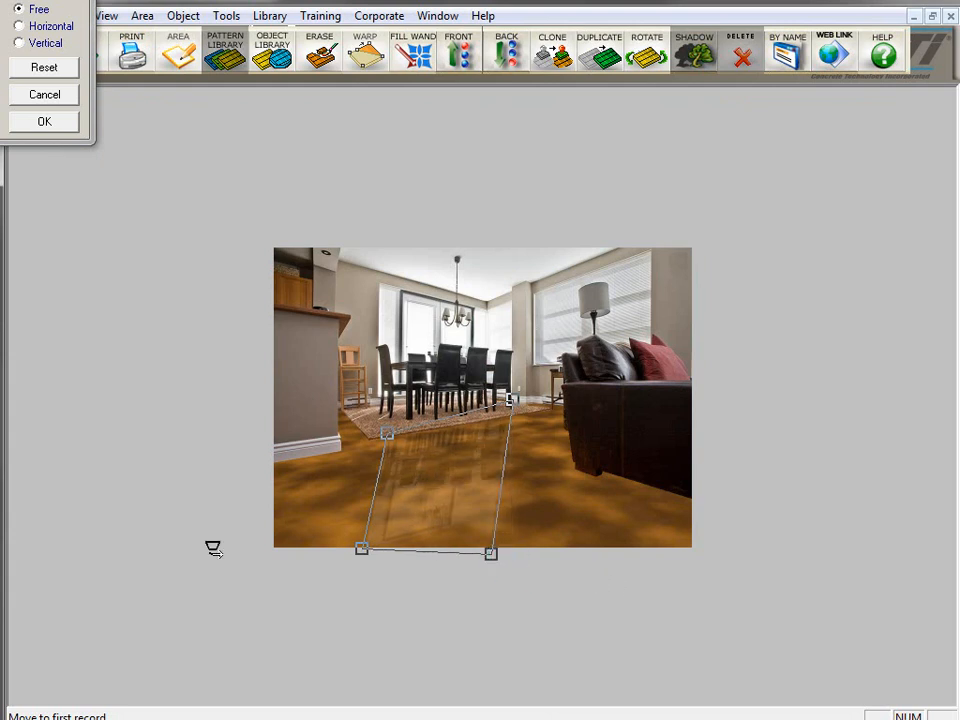
click(361, 549)
scroll(543, 555, up, 1)
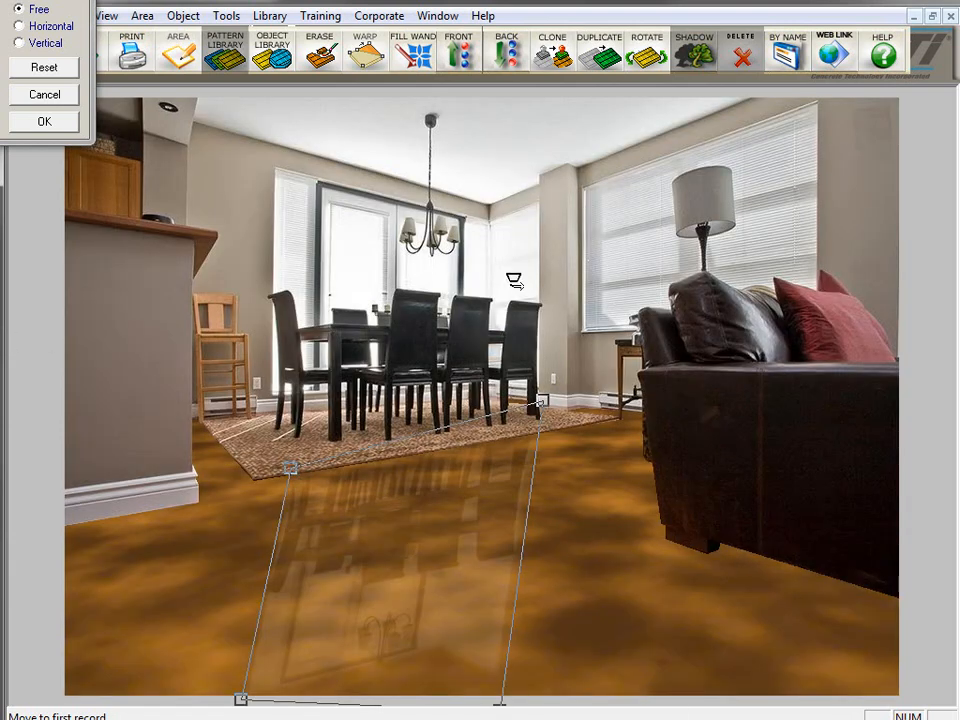
click(62, 125)
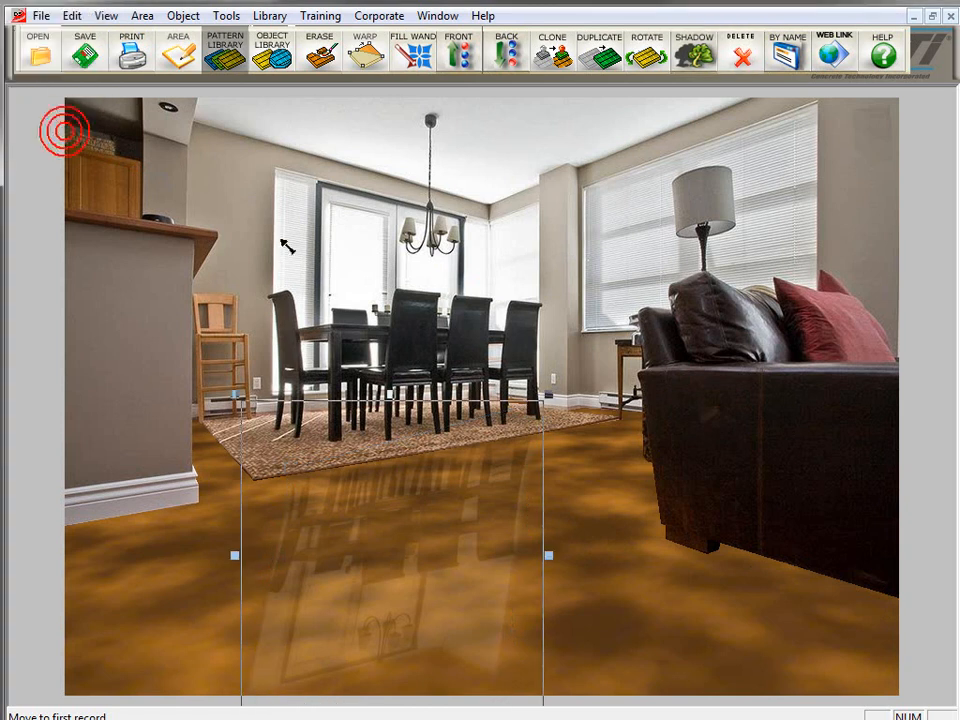
click(433, 276)
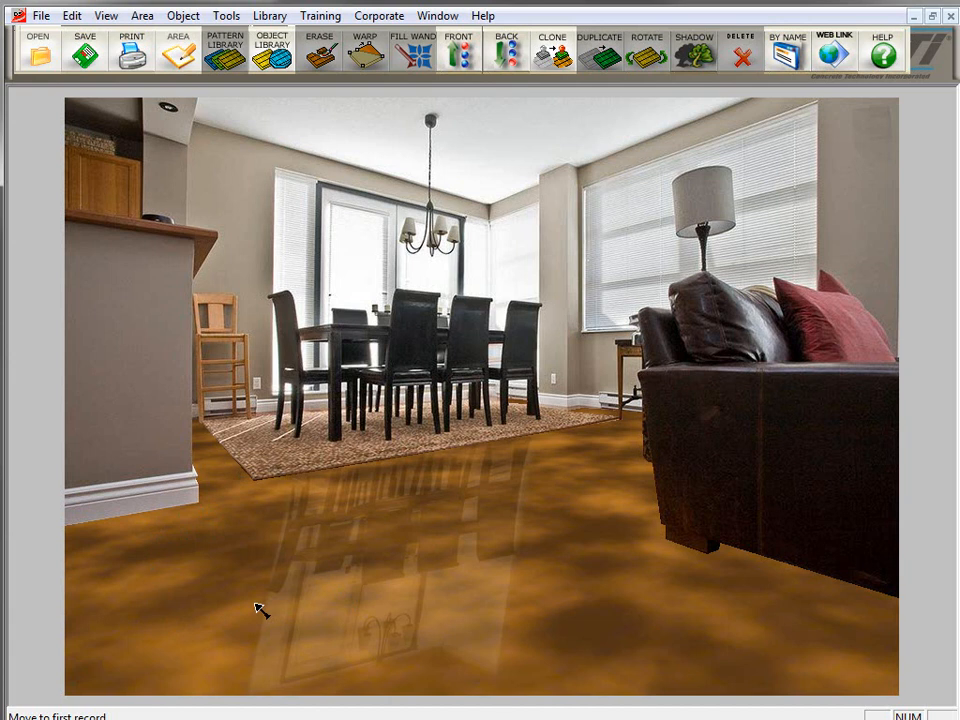
Step: Delete the dining set reflection from the floor
click(360, 594)
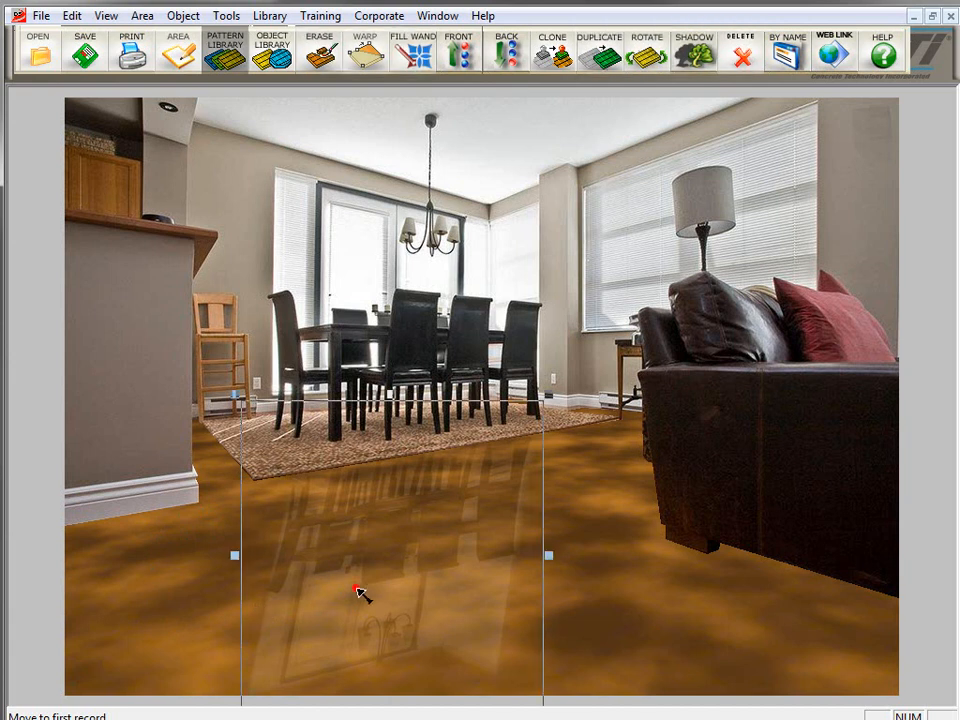
key(Delete)
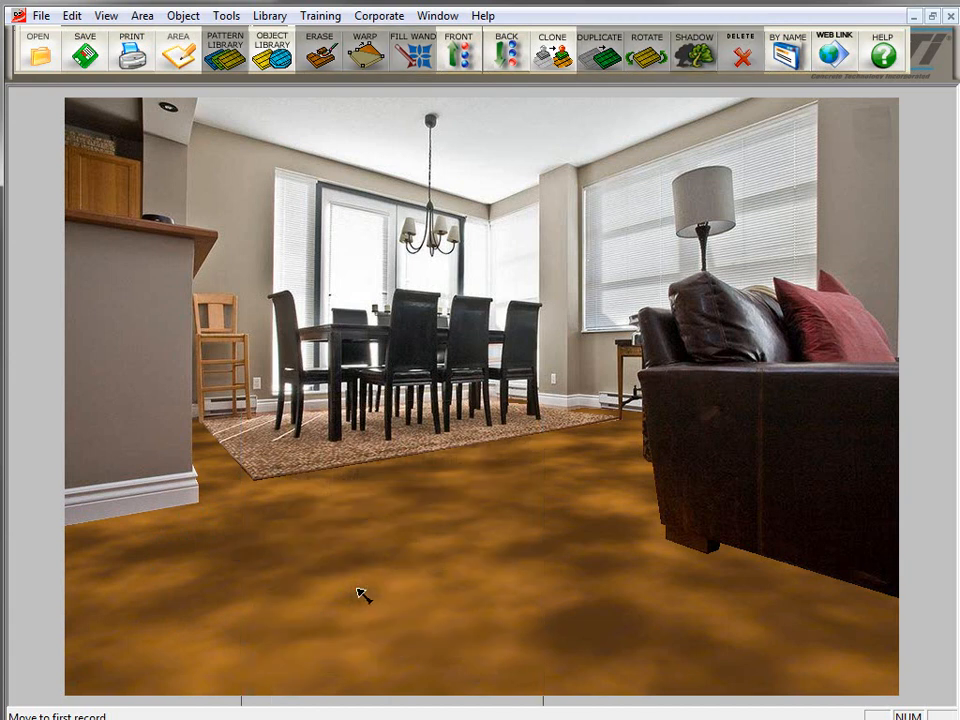